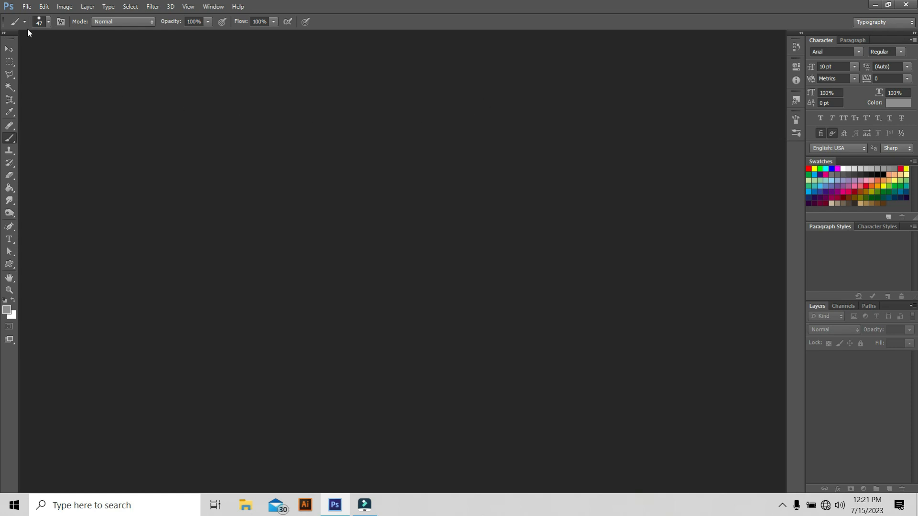
Step: Open the images my graphic use images (1) and (2), and add a new layer to the yellow rose image
click(28, 7)
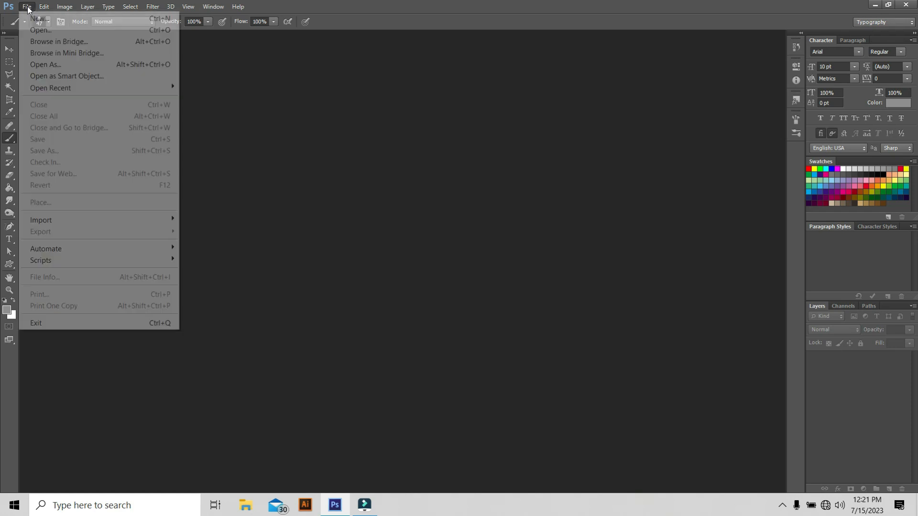
click(33, 27)
click(449, 248)
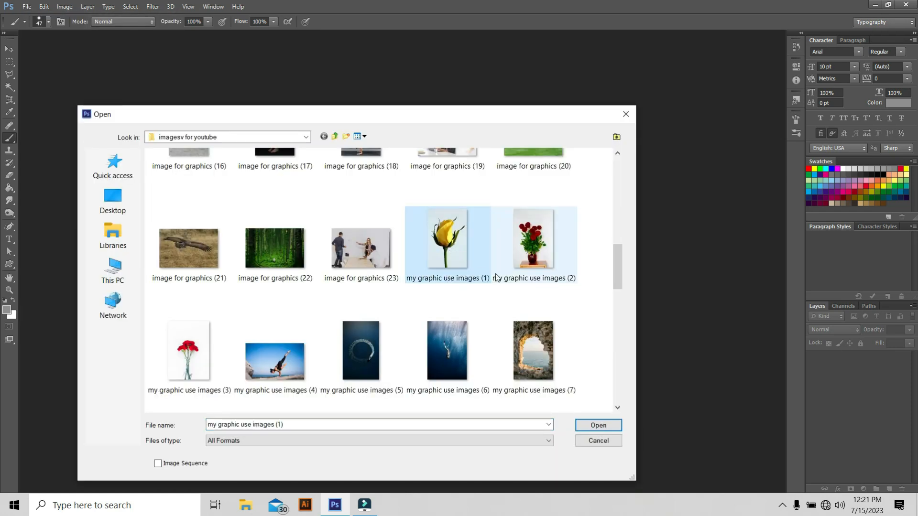
ctrl+click(535, 247)
click(598, 425)
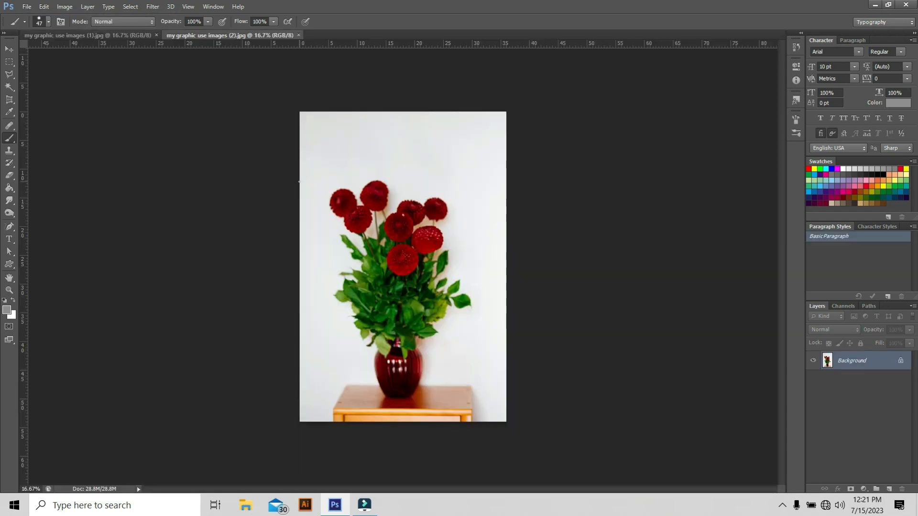
click(119, 35)
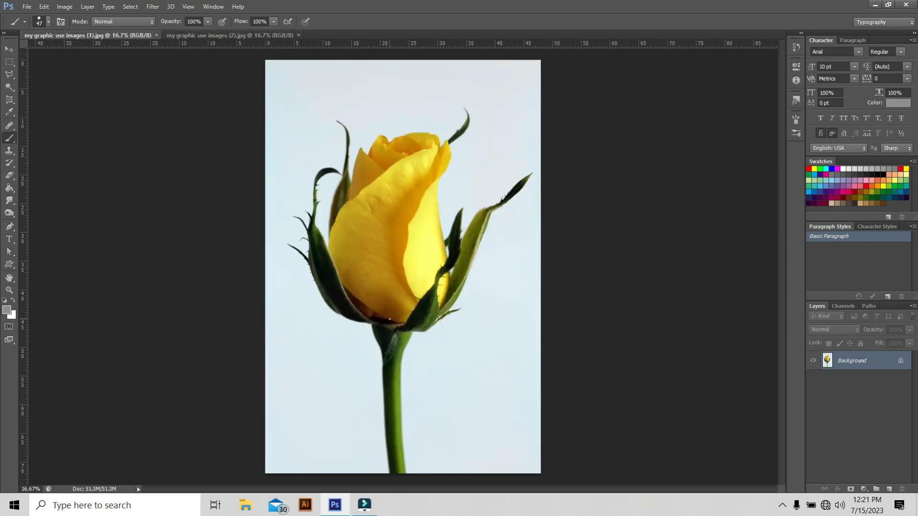
click(888, 489)
Step: Choose the Brush tool and set its size to 145 px
right_click(9, 139)
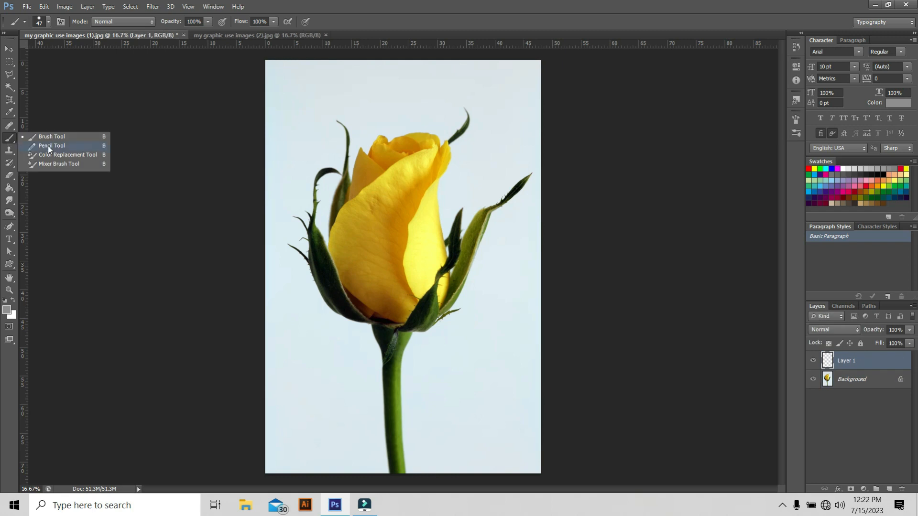
click(54, 140)
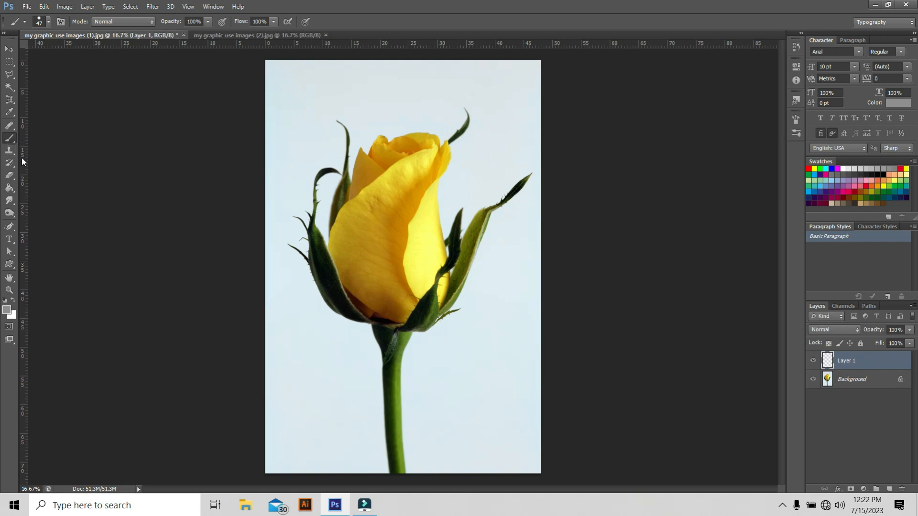
click(48, 22)
click(73, 52)
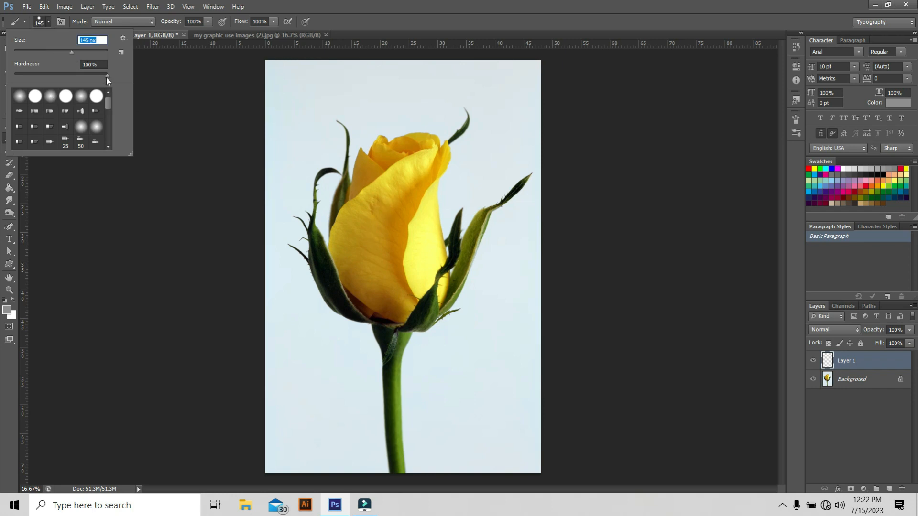
drag(106, 77, 67, 78)
click(157, 104)
Step: Set the brush tip shape to size 32 px, spacing 98% and hardness 99%
click(214, 7)
click(247, 98)
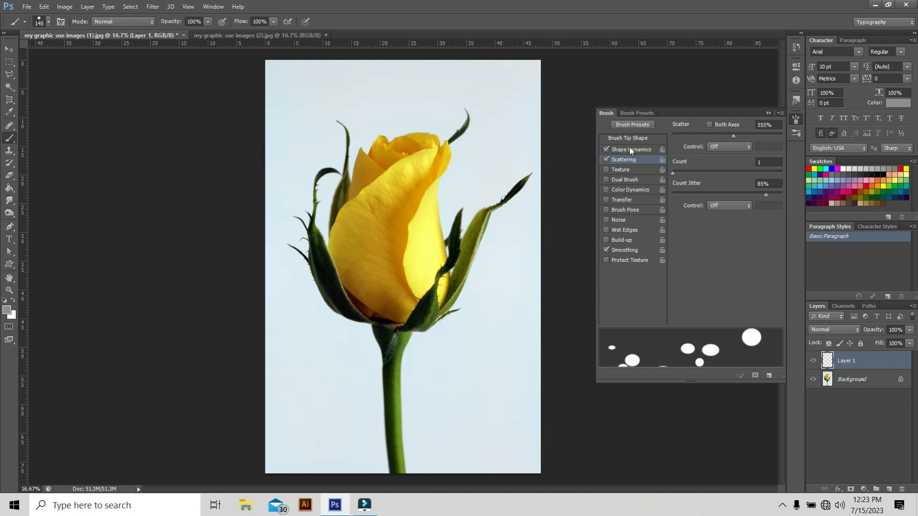
click(631, 139)
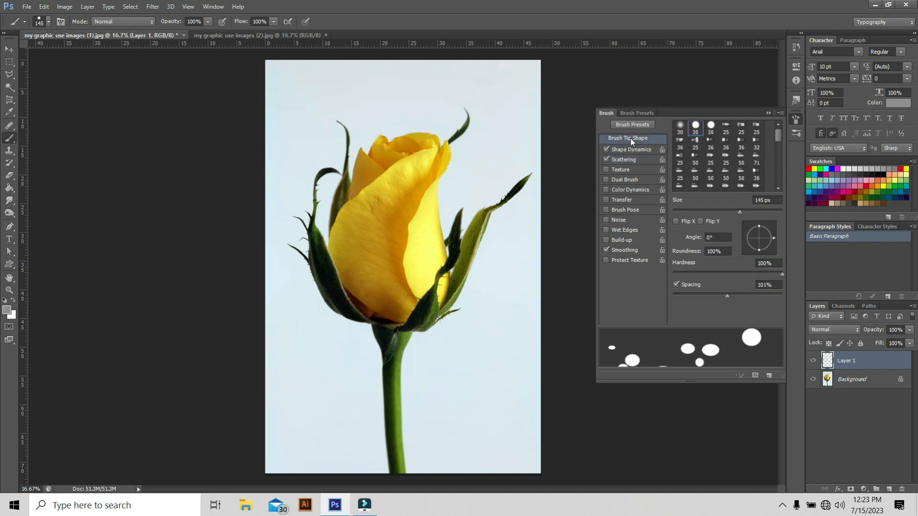
click(689, 212)
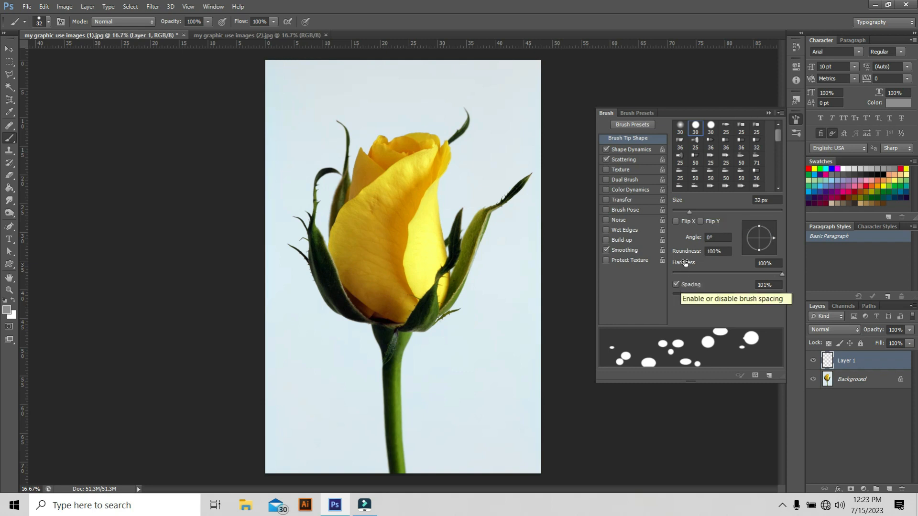
click(727, 292)
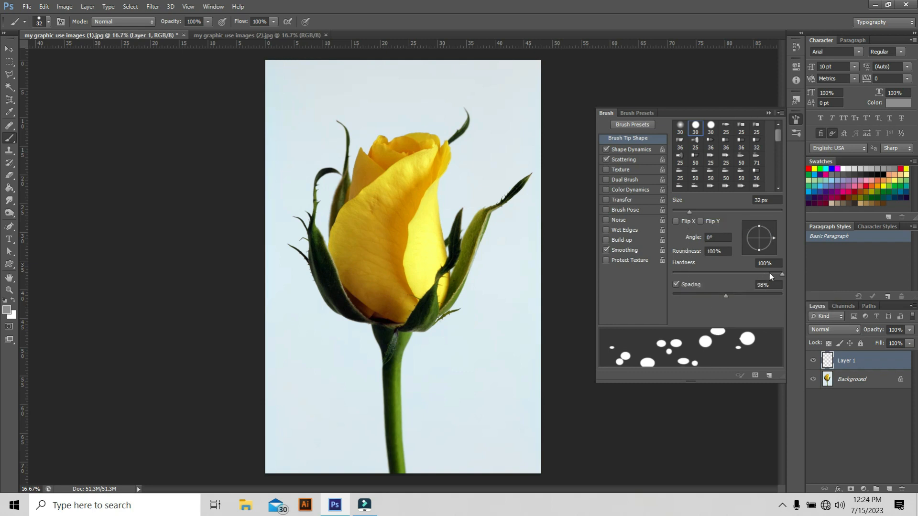
mouse_move(769, 273)
mouse_down()
mouse_move(661, 281)
mouse_move(781, 280)
mouse_up()
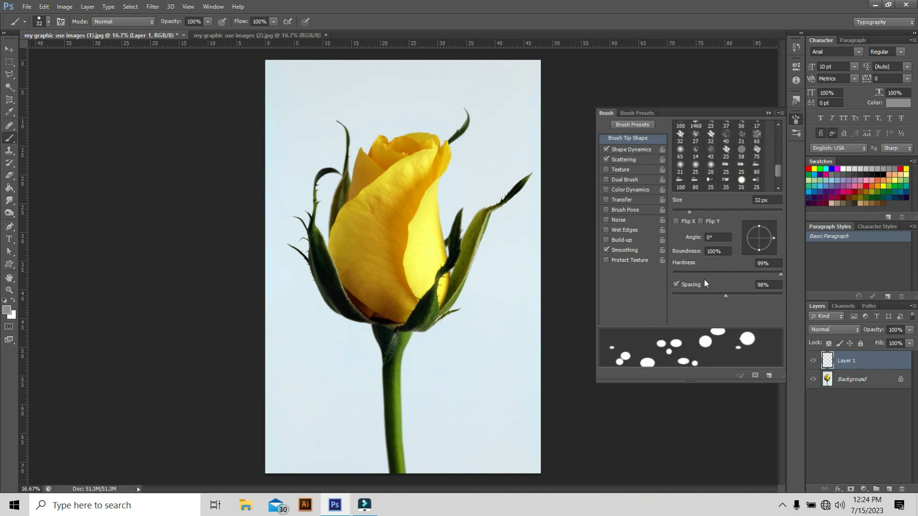
Step: Set the brush's shape dynamics to 91% size jitter and 15% minimum diameter, and lower its roundness jitter slightly
click(630, 148)
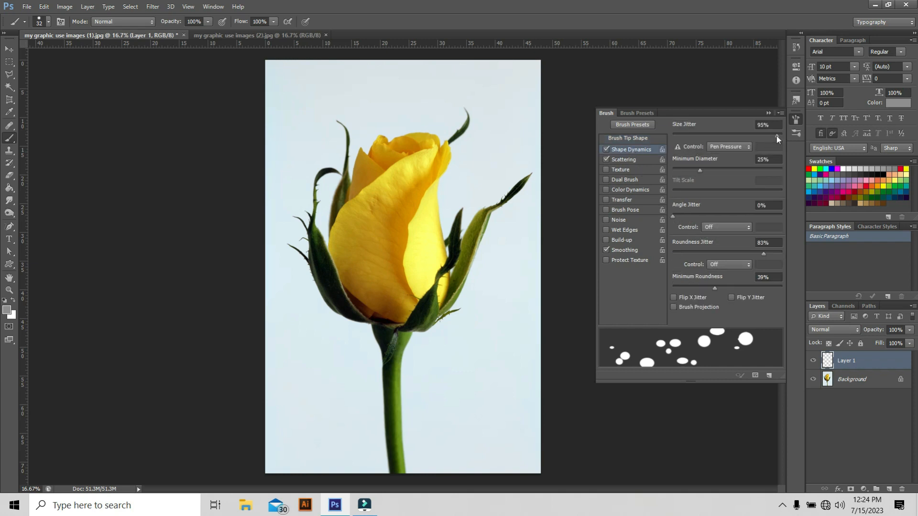
drag(777, 139, 773, 138)
drag(699, 170, 689, 170)
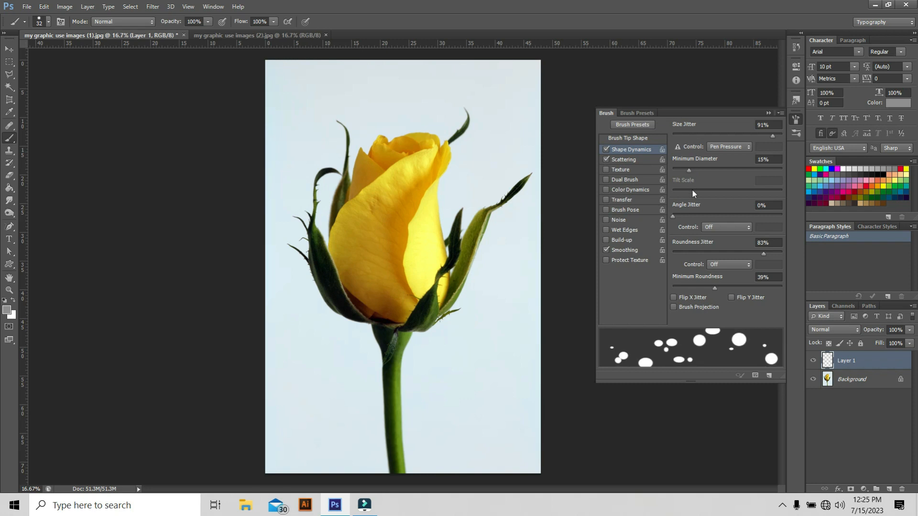
drag(764, 254, 755, 255)
Step: Set the brush scattering to 520% scatter and 78% count jitter
click(623, 159)
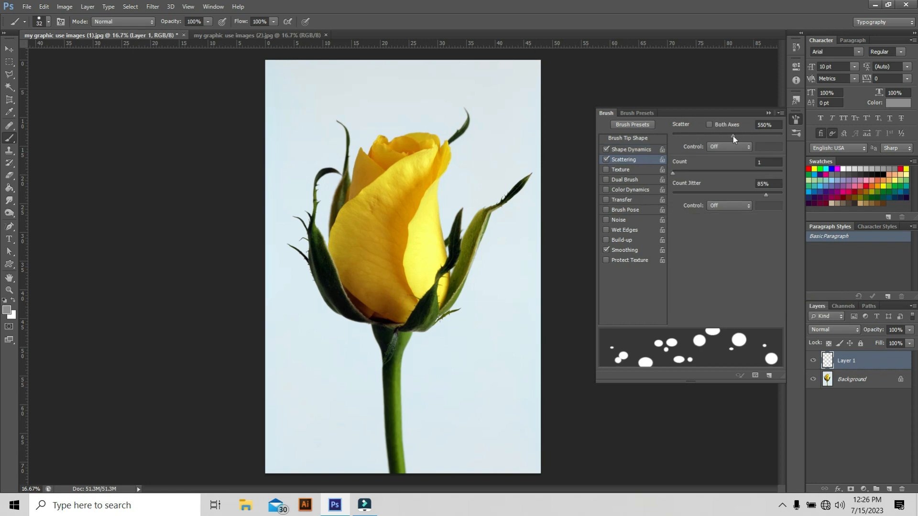
drag(733, 136, 729, 139)
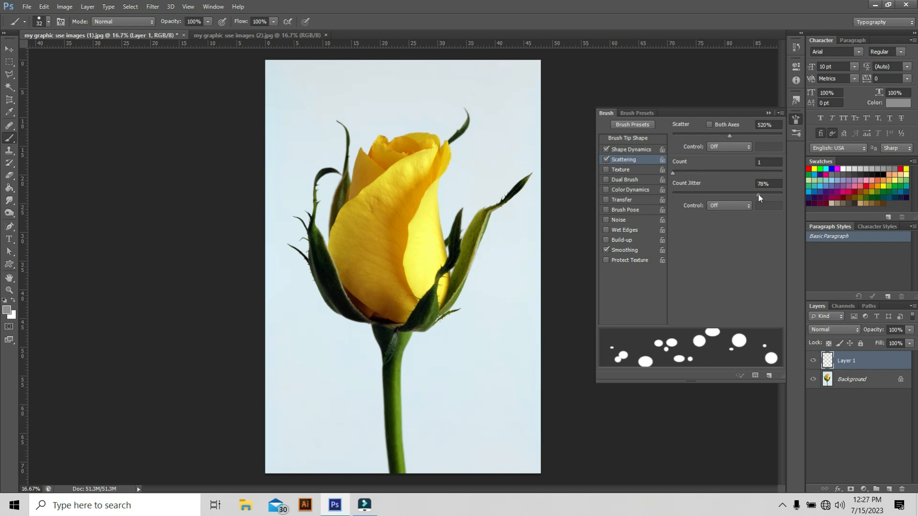
click(769, 114)
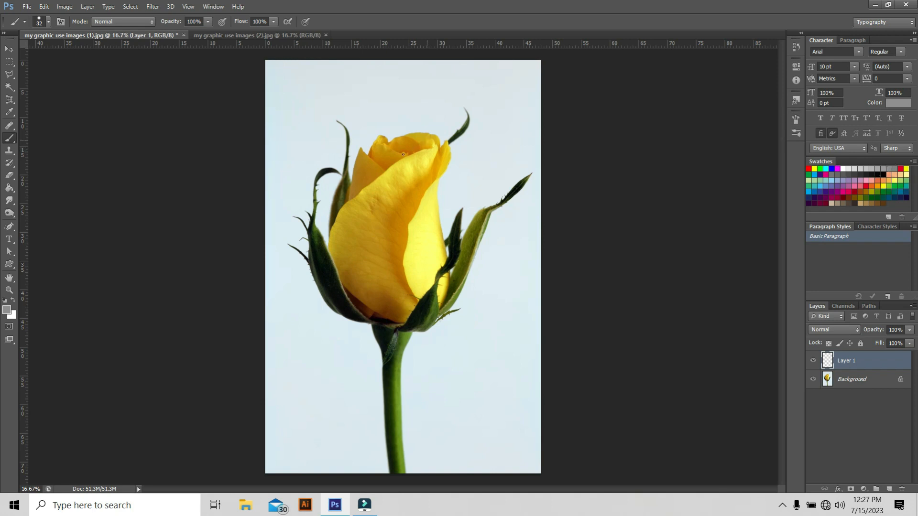
Step: Paint scattered gray droplets on Layer 1 over the rose's petals, leaves and stem
mouse_move(349, 196)
mouse_down()
mouse_move(343, 261)
mouse_move(359, 210)
mouse_up()
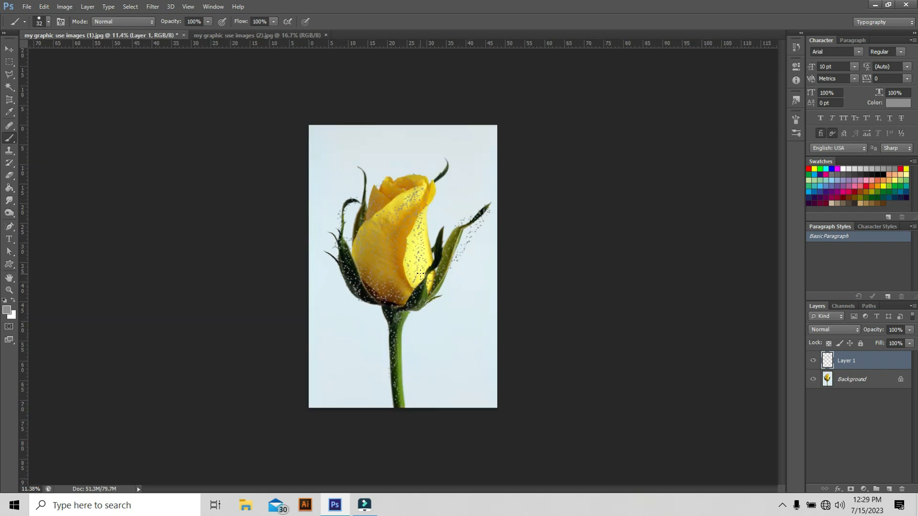
scroll(415, 278, up, 3)
scroll(415, 277, up, 2)
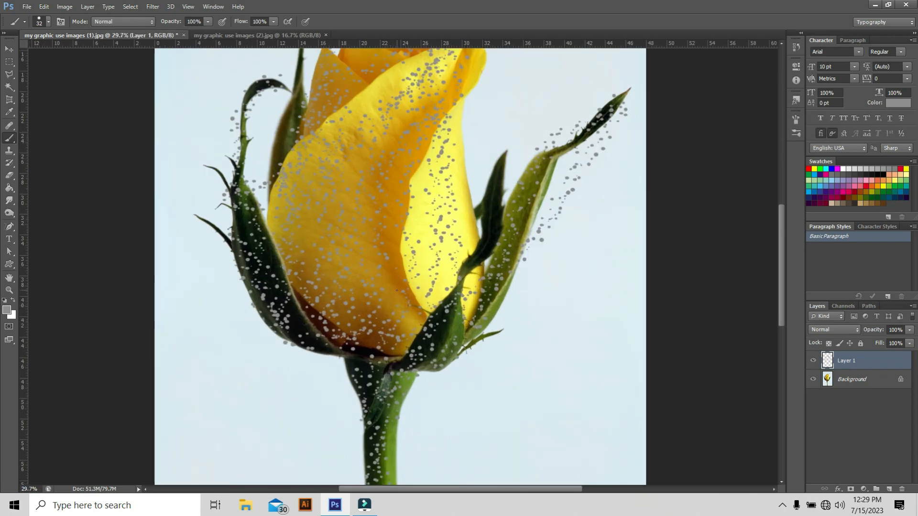
scroll(397, 290, down, 2)
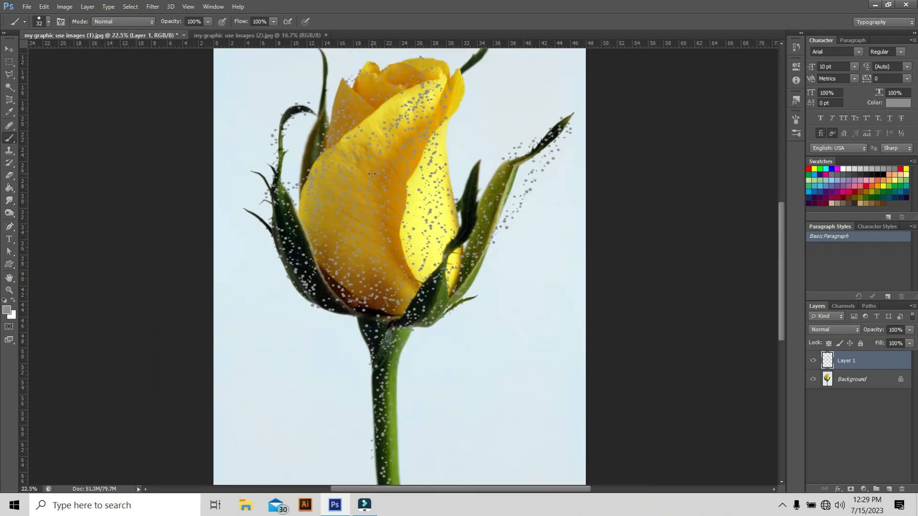
Step: Add a drop shadow to Layer 1 with 21% opacity
right_click(865, 365)
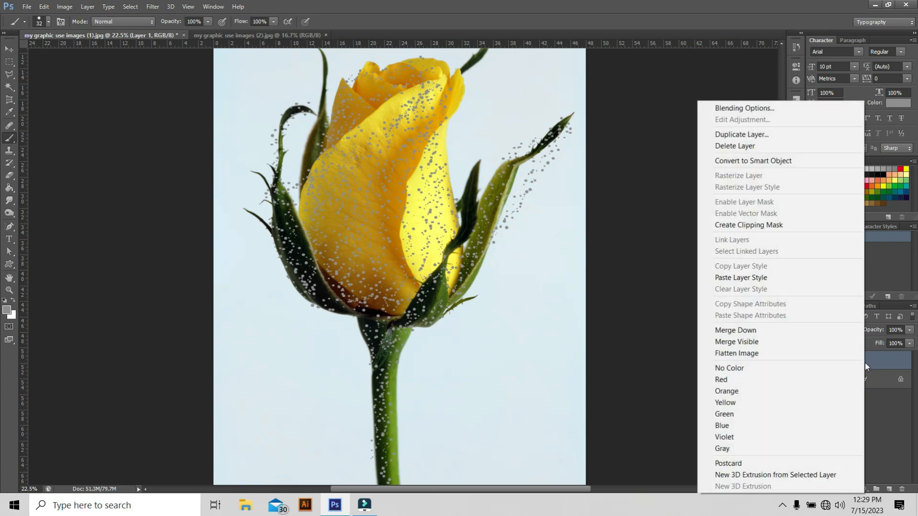
click(759, 108)
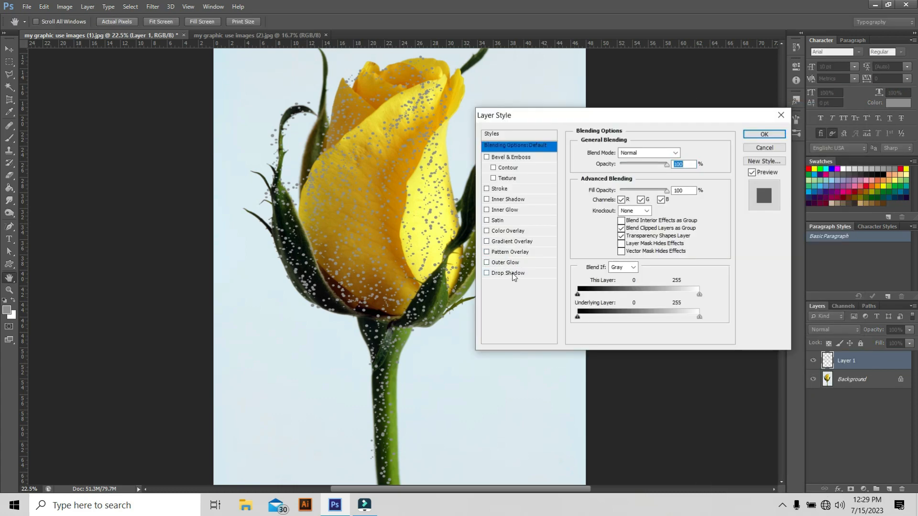
click(513, 276)
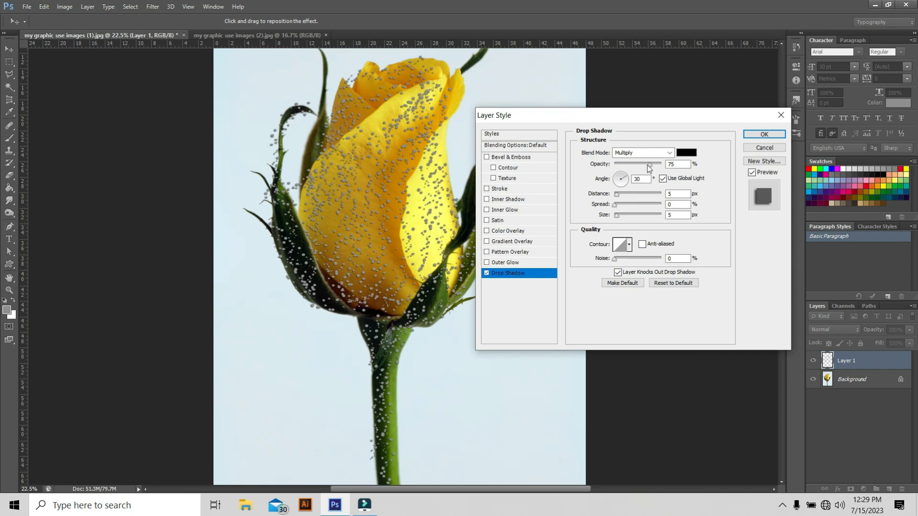
drag(649, 167, 624, 165)
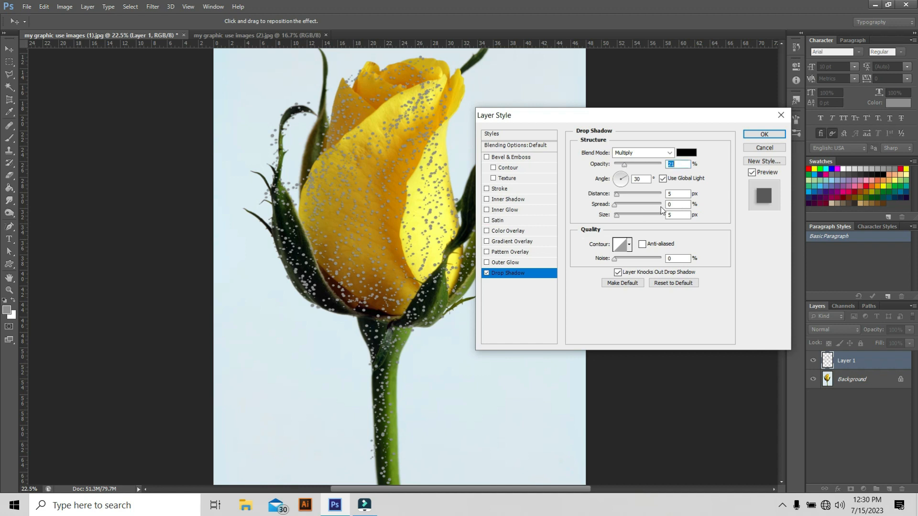
Step: Set the drop shadow's spread to 4% and size to 4 px, and choose the peaked contour preset
double_click(678, 204)
text(4)
double_click(678, 216)
text(4)
click(629, 246)
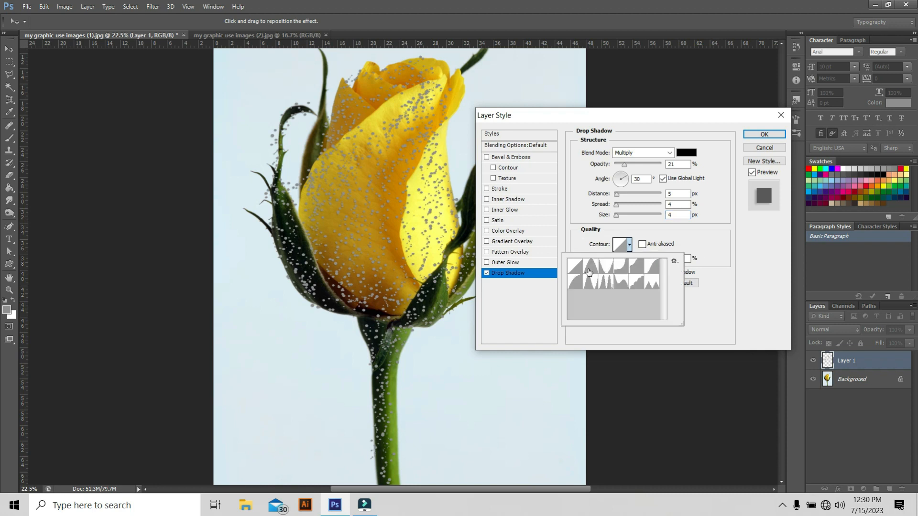
click(588, 272)
Step: Add an inner shadow at about 23% opacity and a Multiply inner glow in near-black 0b0b0a at 21% opacity
click(508, 199)
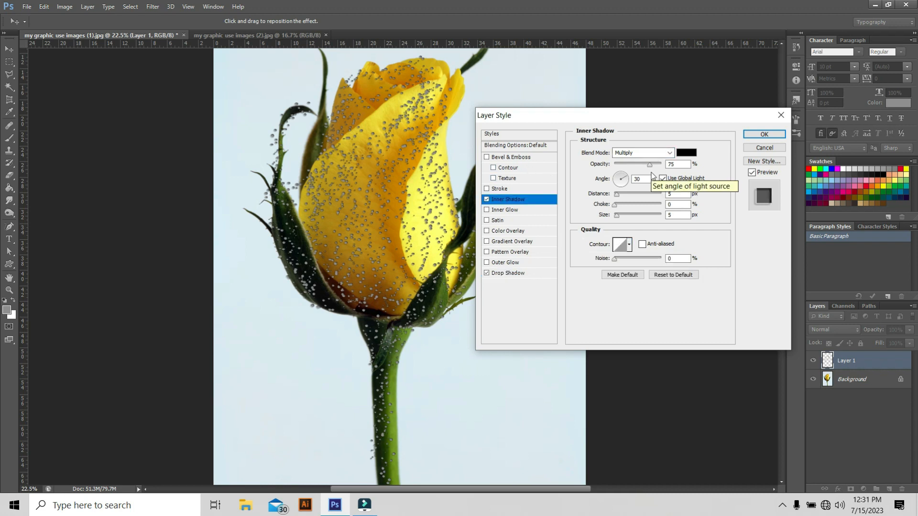
drag(650, 164, 625, 169)
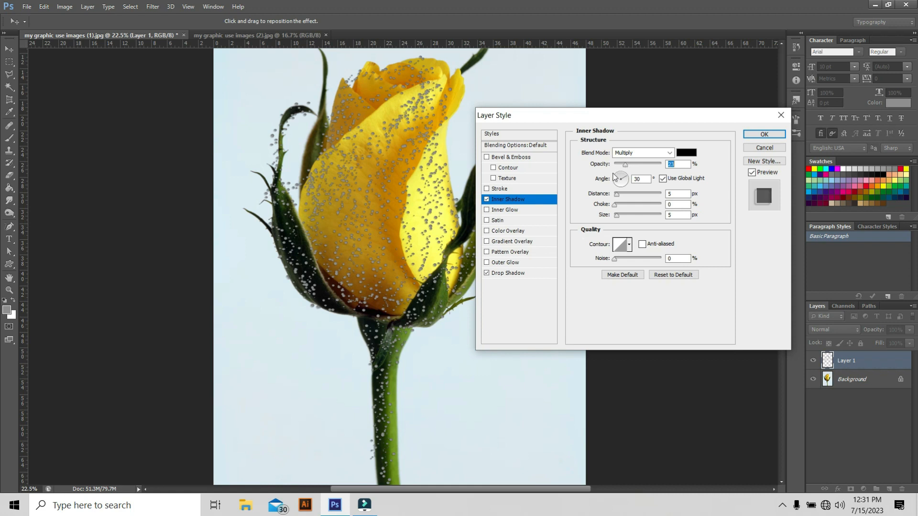
click(523, 210)
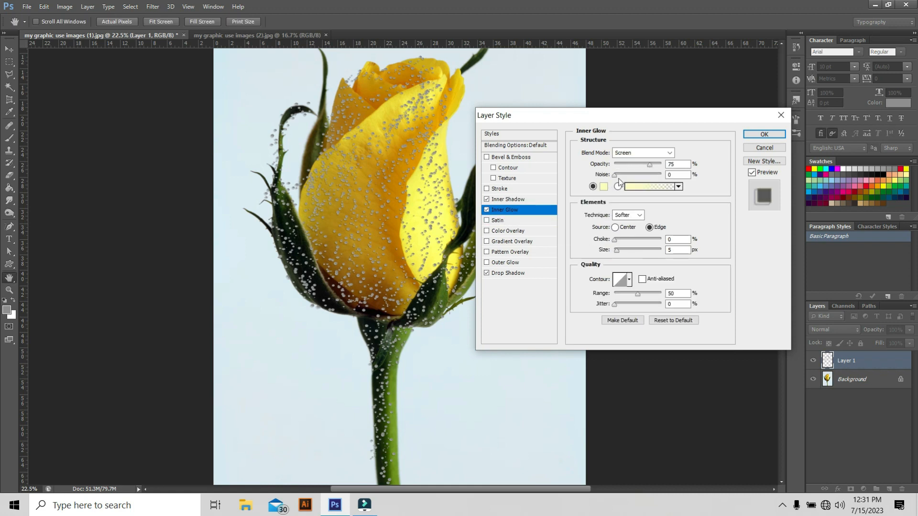
click(670, 153)
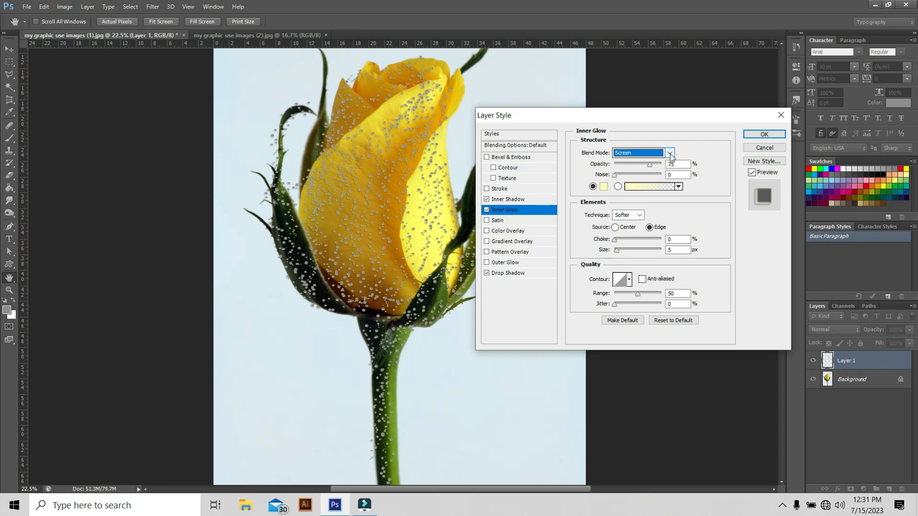
click(670, 154)
click(631, 188)
click(603, 186)
click(74, 342)
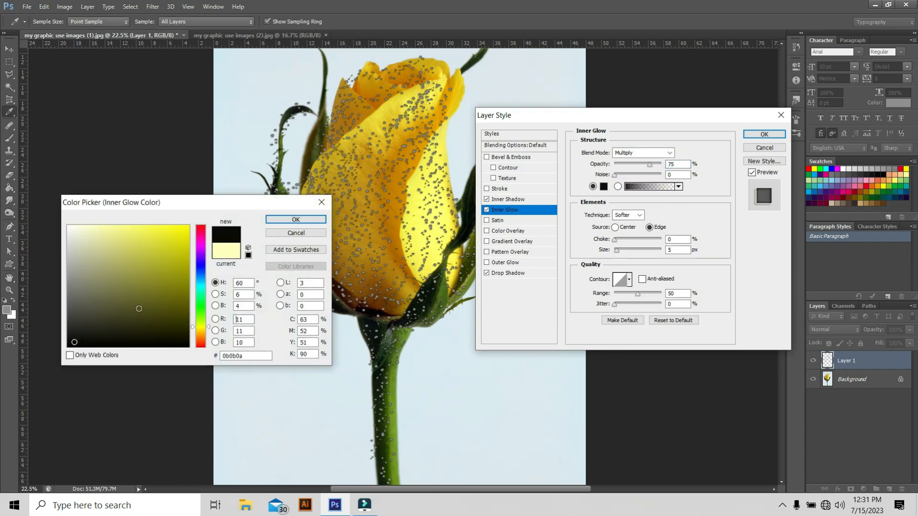
click(296, 220)
drag(649, 164, 624, 164)
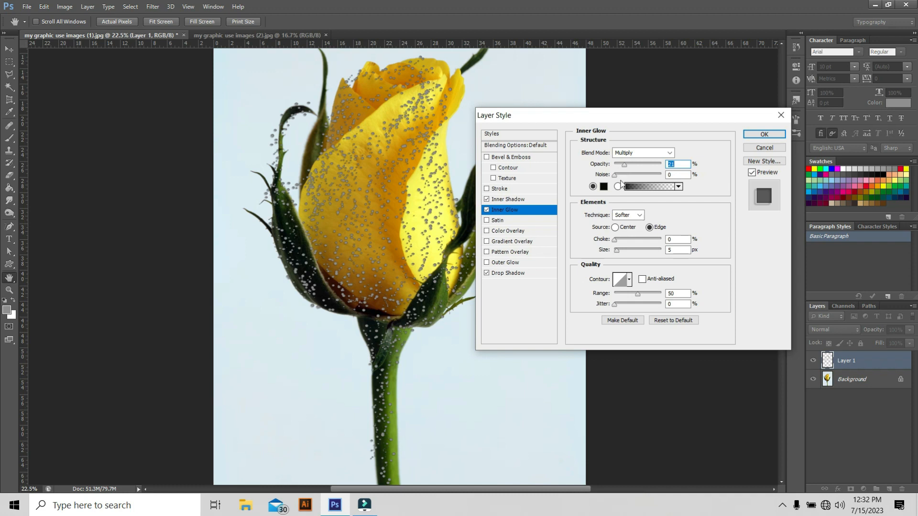
Step: Add a Bevel & Emboss effect with size 18 px, a light angle of 85° and an altitude of 72°
click(527, 157)
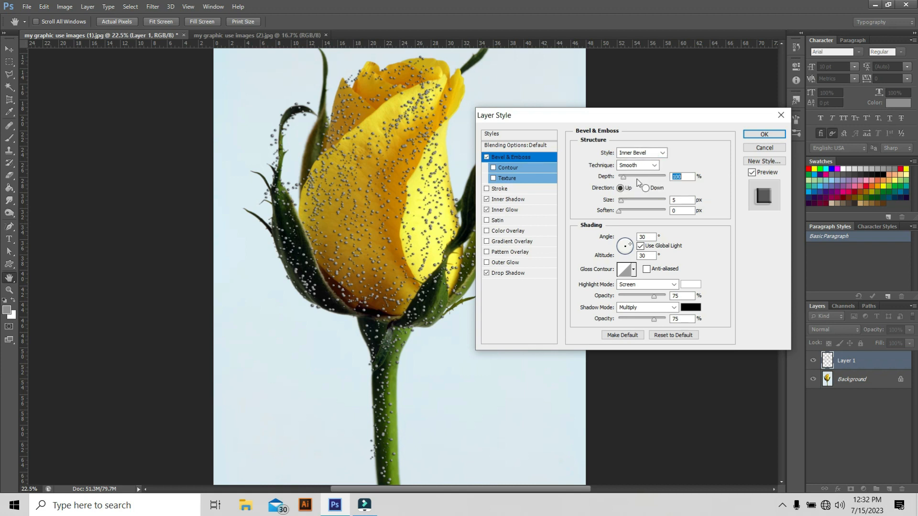
click(625, 201)
drag(624, 203, 625, 207)
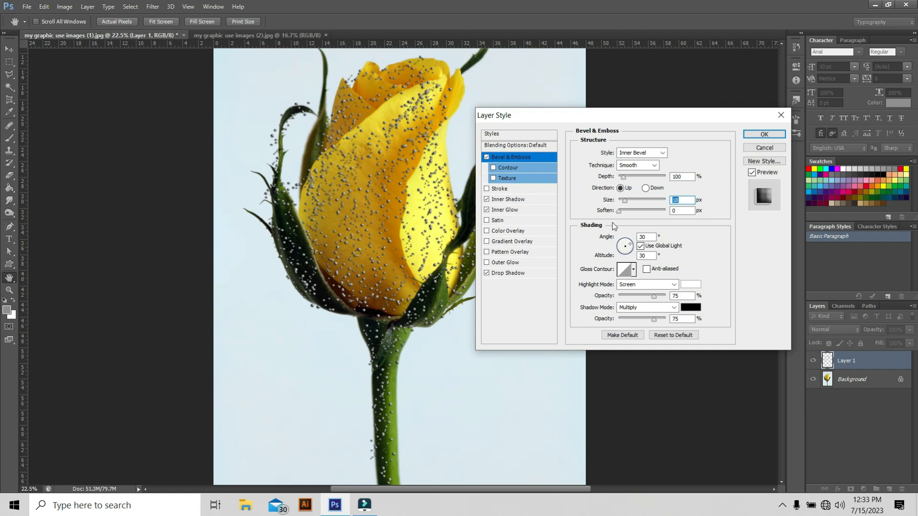
drag(652, 237, 636, 237)
text(85)
key(Tab)
text(7)
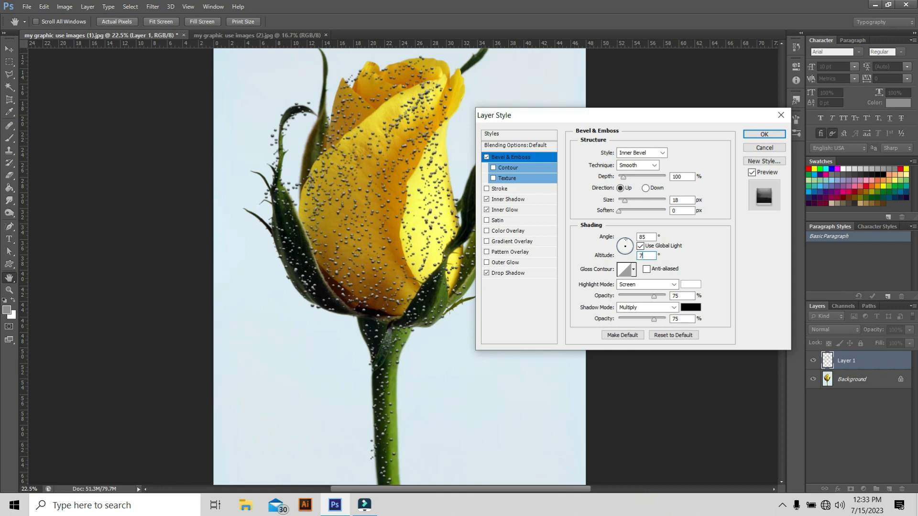
text(2)
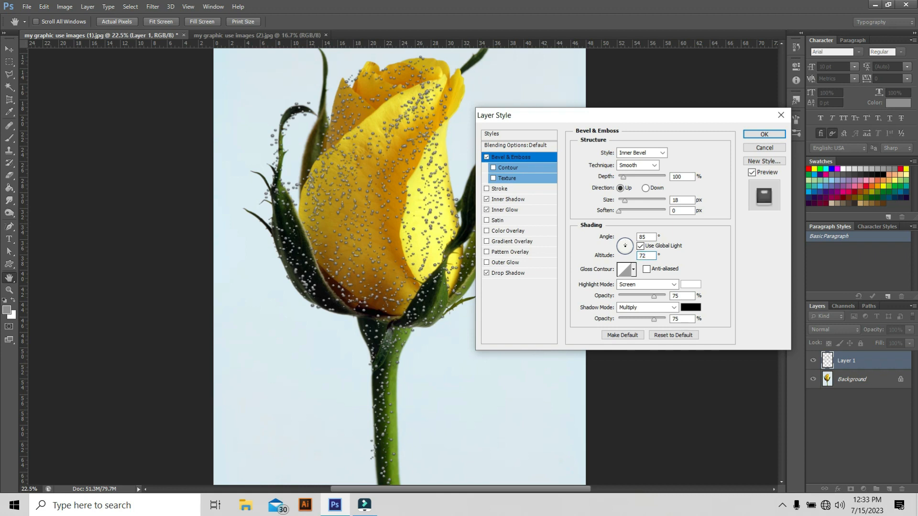
Step: Set the bevel's highlight mode to Normal at 100% opacity and its shadow mode to Overlay, adjust the shadow opacity slightly, and apply the style
click(658, 285)
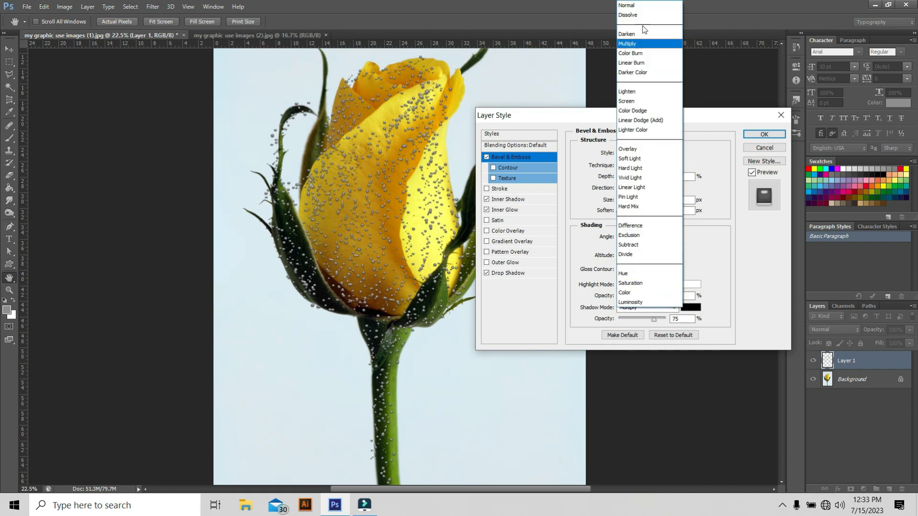
click(631, 6)
drag(656, 296, 669, 298)
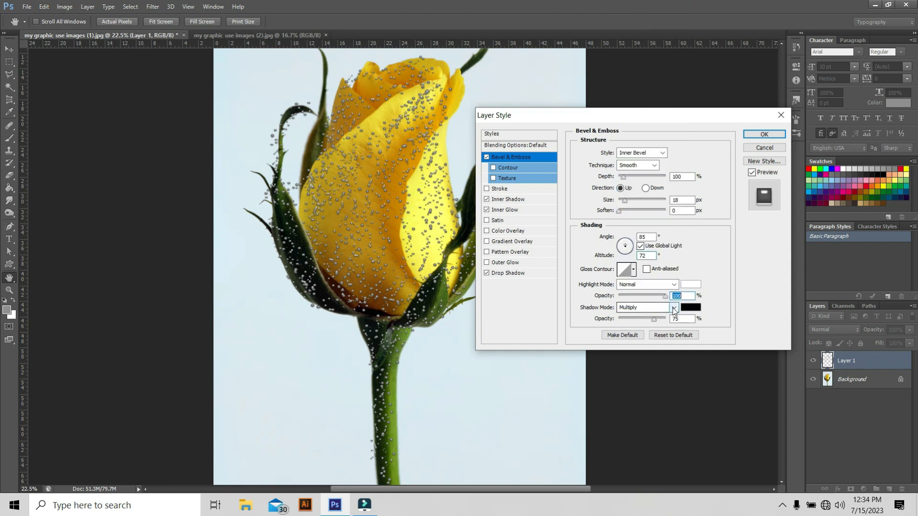
click(673, 308)
click(636, 152)
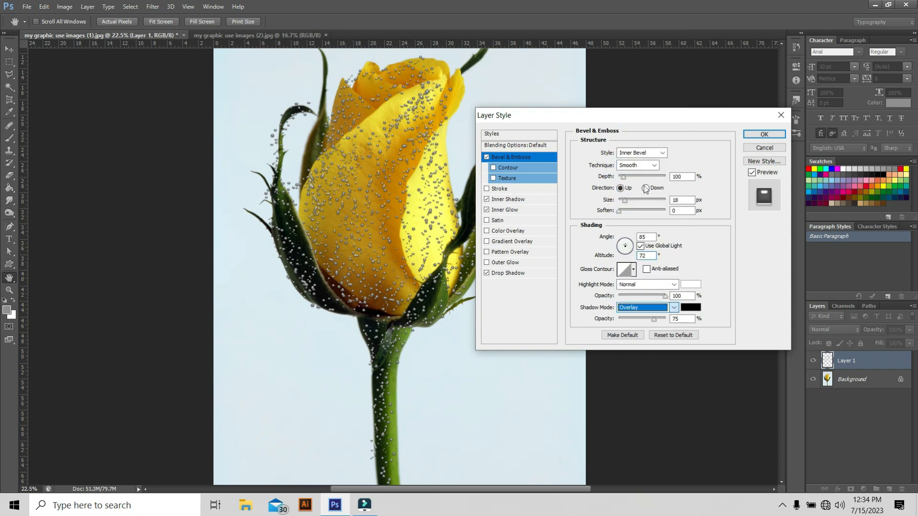
drag(653, 320, 655, 321)
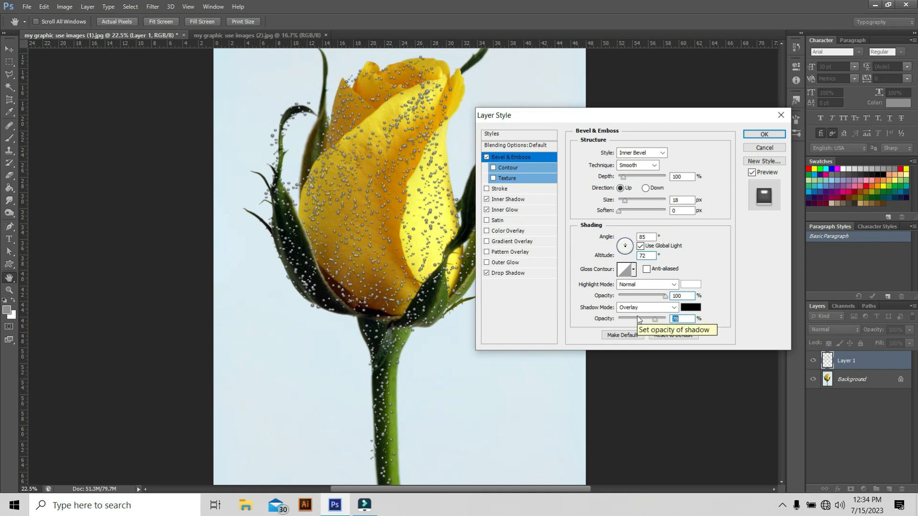
click(762, 135)
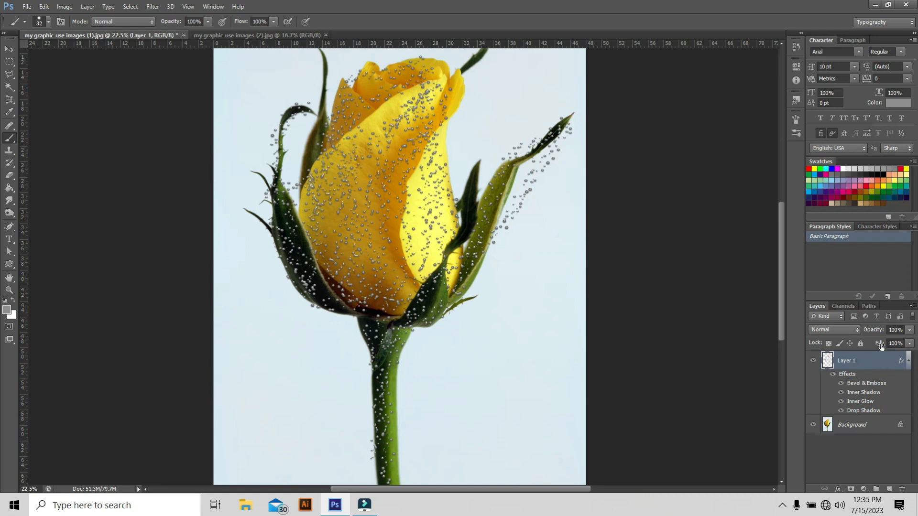
Step: Lower Layer 1's fill to 0% so only the layer effects render the droplets
drag(881, 347, 807, 344)
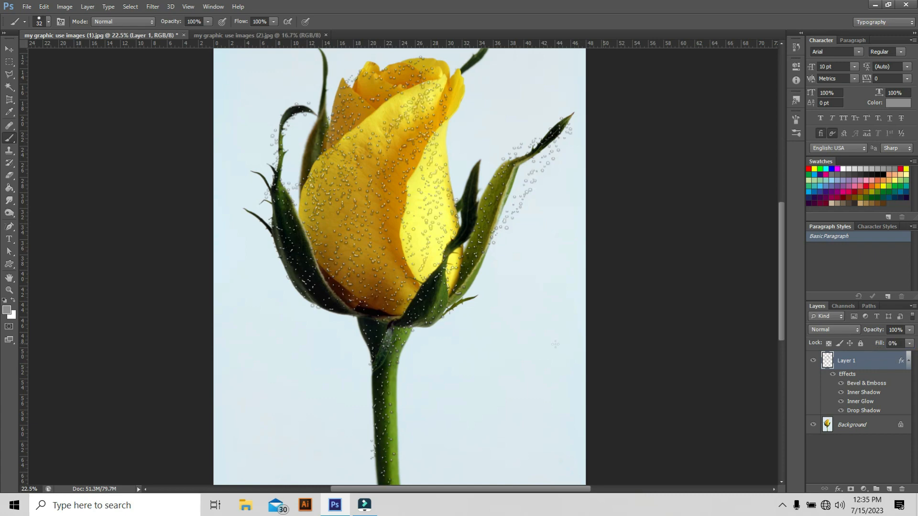
scroll(385, 329, down, 2)
scroll(393, 287, up, 4)
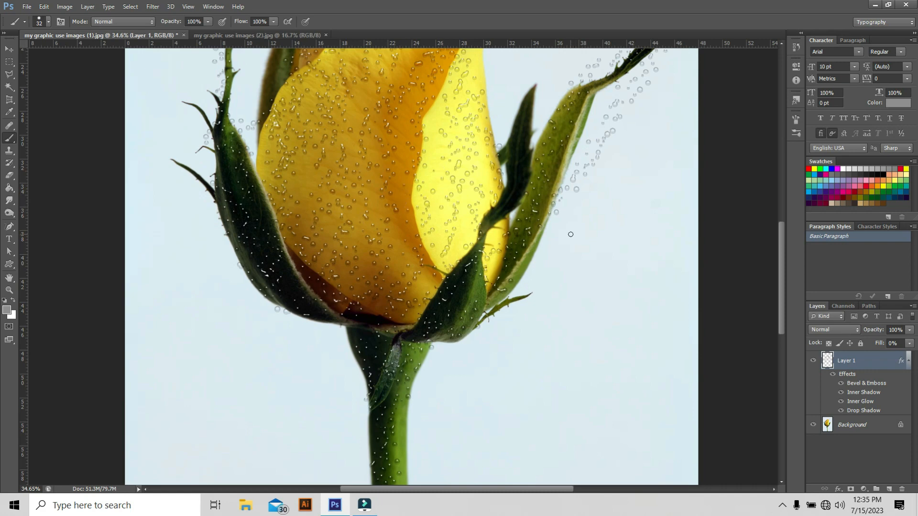
scroll(570, 231, down, 1)
scroll(437, 217, up, 1)
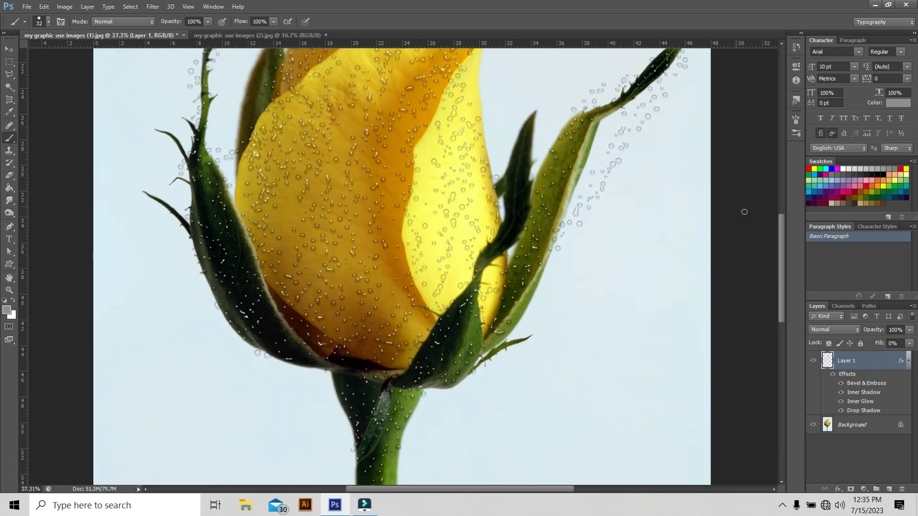
Step: Erase the stray droplets on the background around the rose, its sepals and petals with the Eraser tool
scroll(444, 229, up, 1)
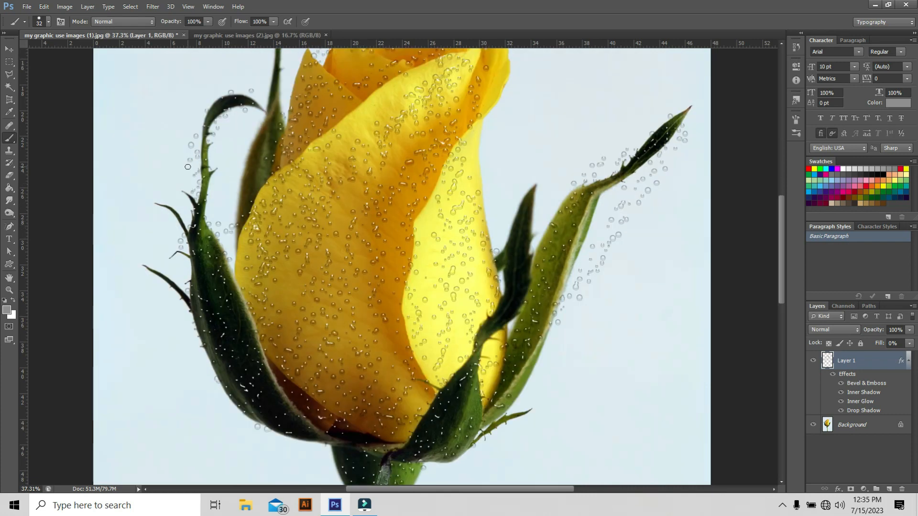
click(10, 177)
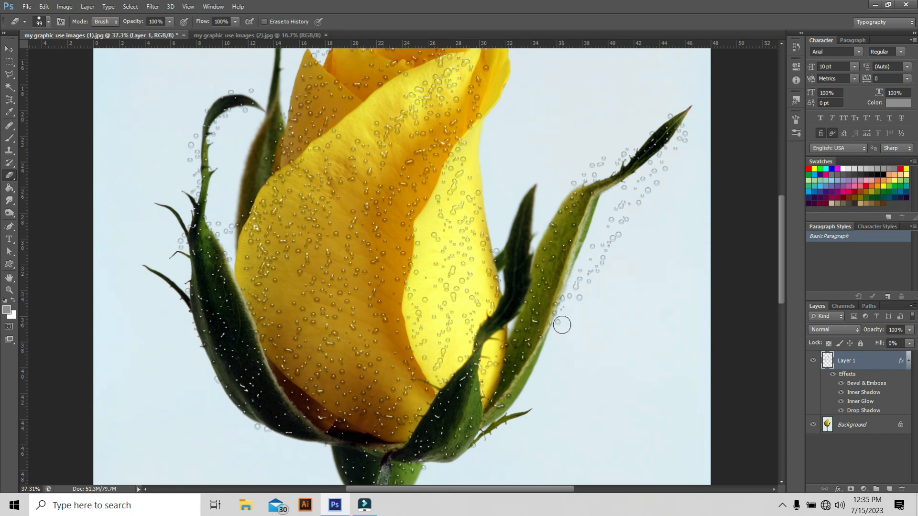
mouse_move(561, 325)
mouse_down()
mouse_move(685, 154)
mouse_move(691, 132)
mouse_move(613, 207)
mouse_move(595, 245)
mouse_move(672, 157)
mouse_move(535, 200)
mouse_up()
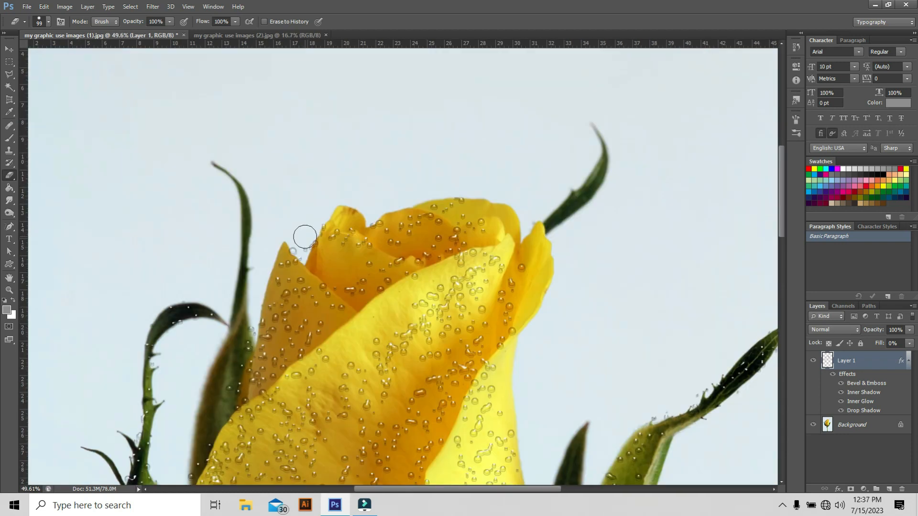
scroll(419, 289, down, 6)
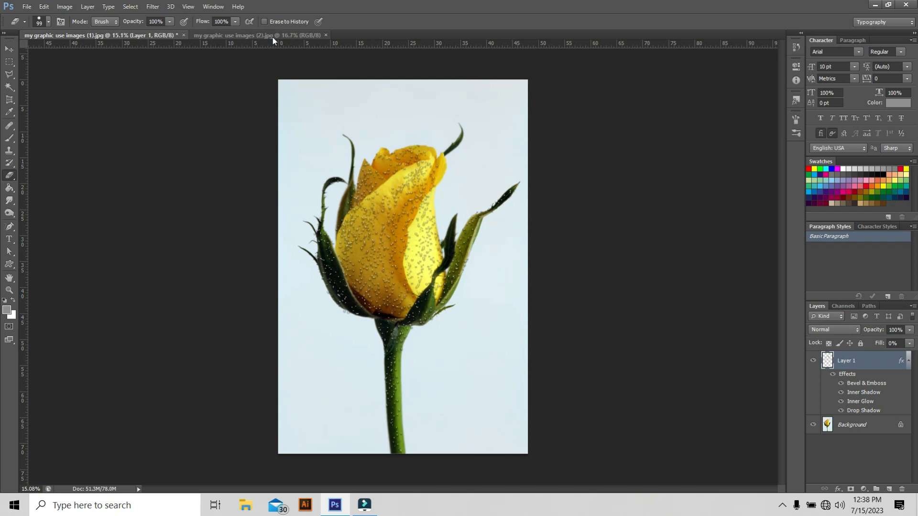
Step: Switch to the red flower vase photo, my graphic use images (2).jpg, and add a new empty layer above the background
click(195, 35)
scroll(207, 211, up, 5)
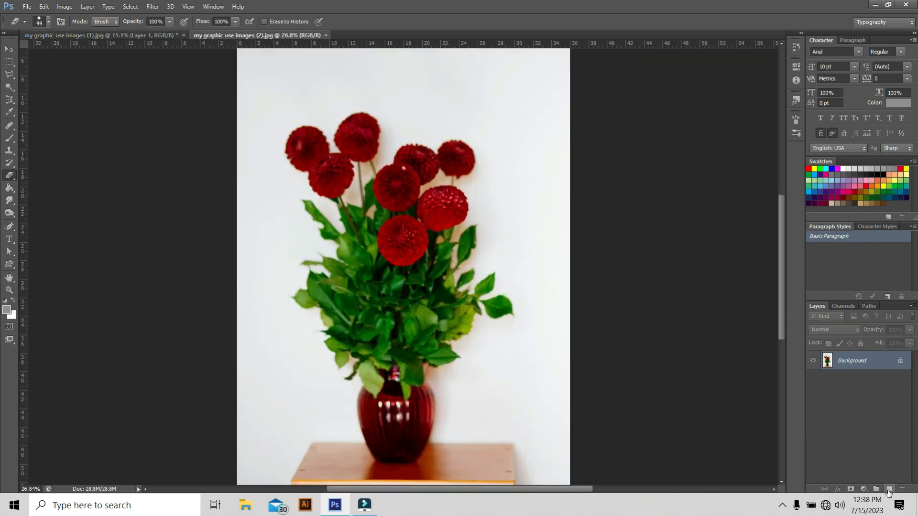
click(889, 491)
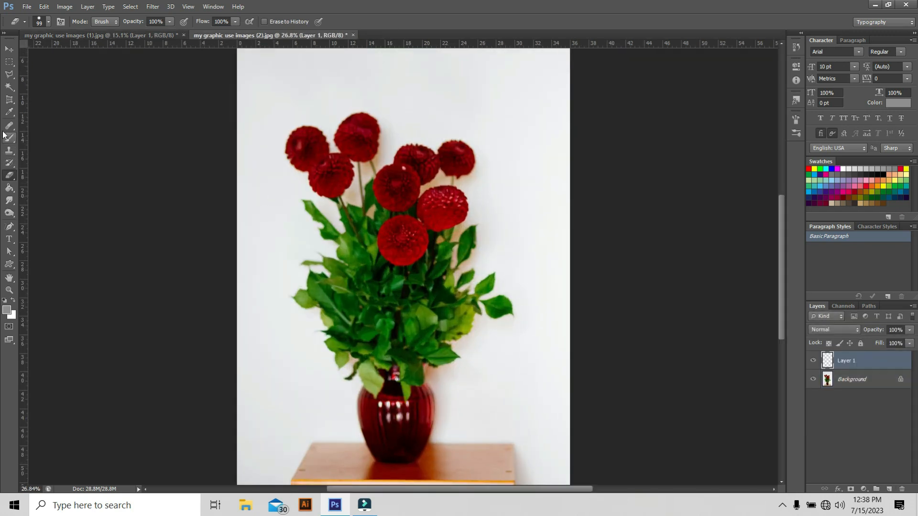
Step: Paint scattered gray droplets over the red flowers and green leaves on the new layer with the Brush tool
click(9, 140)
right_click(9, 144)
click(57, 136)
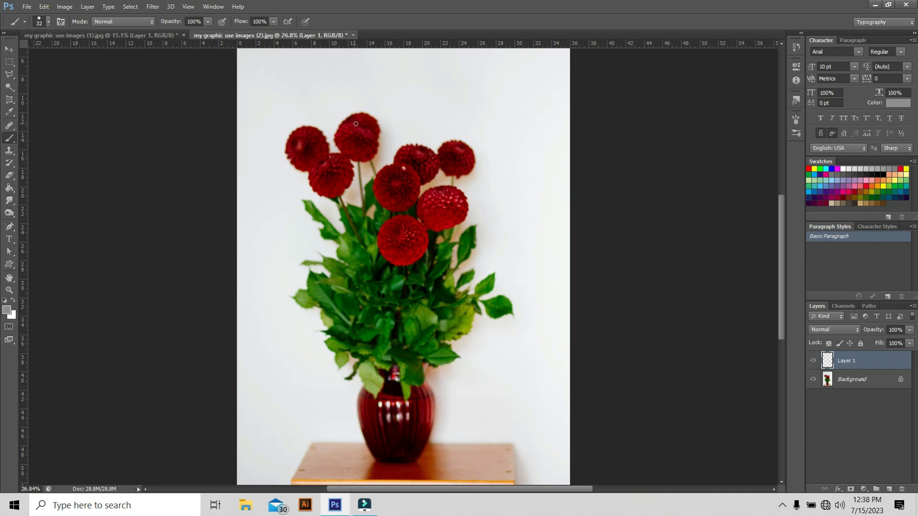
mouse_move(357, 118)
mouse_down()
mouse_move(394, 169)
mouse_move(414, 159)
mouse_move(461, 166)
mouse_move(460, 183)
mouse_move(421, 192)
mouse_move(352, 184)
mouse_move(344, 126)
mouse_move(379, 138)
mouse_move(339, 180)
mouse_move(296, 132)
mouse_move(298, 157)
mouse_move(332, 190)
mouse_move(320, 140)
mouse_move(340, 216)
mouse_move(363, 245)
mouse_move(380, 187)
mouse_move(379, 241)
mouse_move(363, 261)
mouse_move(325, 220)
mouse_move(357, 274)
mouse_move(416, 235)
mouse_move(393, 279)
mouse_move(396, 205)
mouse_move(434, 191)
mouse_move(443, 276)
mouse_move(456, 275)
mouse_move(468, 250)
mouse_move(463, 241)
mouse_move(457, 279)
mouse_move(473, 310)
mouse_move(506, 309)
mouse_move(491, 283)
mouse_move(453, 313)
mouse_move(441, 336)
mouse_move(447, 351)
mouse_move(462, 313)
mouse_move(464, 353)
mouse_move(447, 363)
mouse_up()
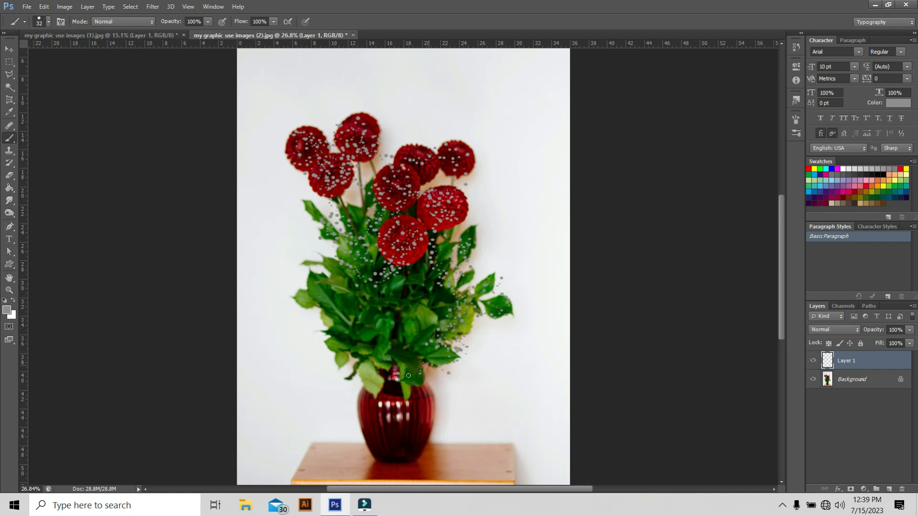
mouse_move(407, 389)
mouse_down()
mouse_move(412, 329)
mouse_move(426, 339)
mouse_move(449, 279)
mouse_move(410, 297)
mouse_move(394, 328)
mouse_move(399, 272)
mouse_move(365, 329)
mouse_up()
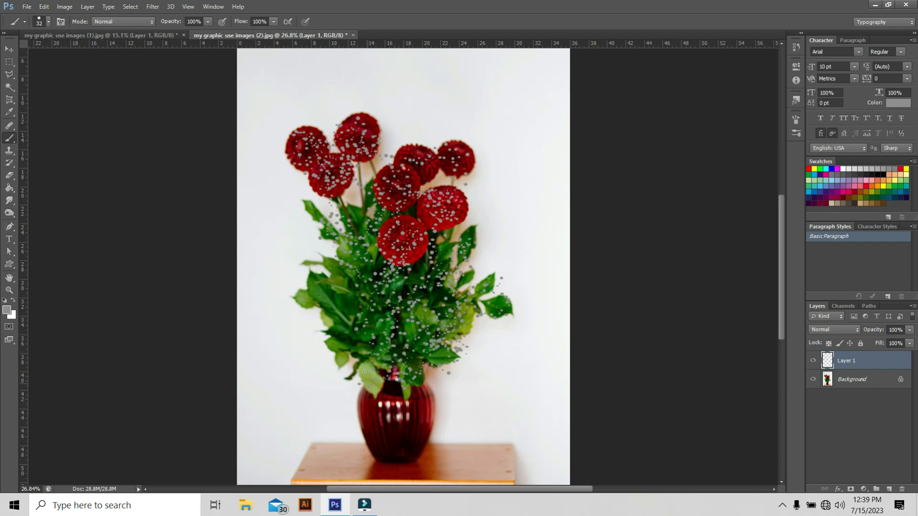
mouse_move(364, 371)
mouse_down()
mouse_move(351, 270)
mouse_move(336, 304)
mouse_move(358, 365)
mouse_move(325, 330)
mouse_move(319, 281)
mouse_move(369, 270)
mouse_move(373, 242)
mouse_move(394, 215)
mouse_move(421, 210)
mouse_move(419, 150)
mouse_move(350, 140)
mouse_up()
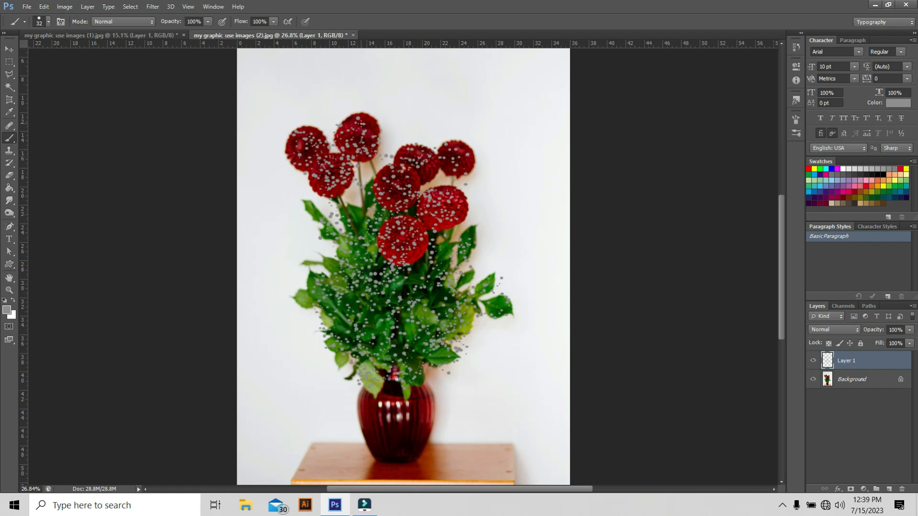
drag(317, 320, 326, 349)
Step: Copy the layer style of the droplet layer in the yellow rose photo, my graphic use images (1).jpg
click(131, 33)
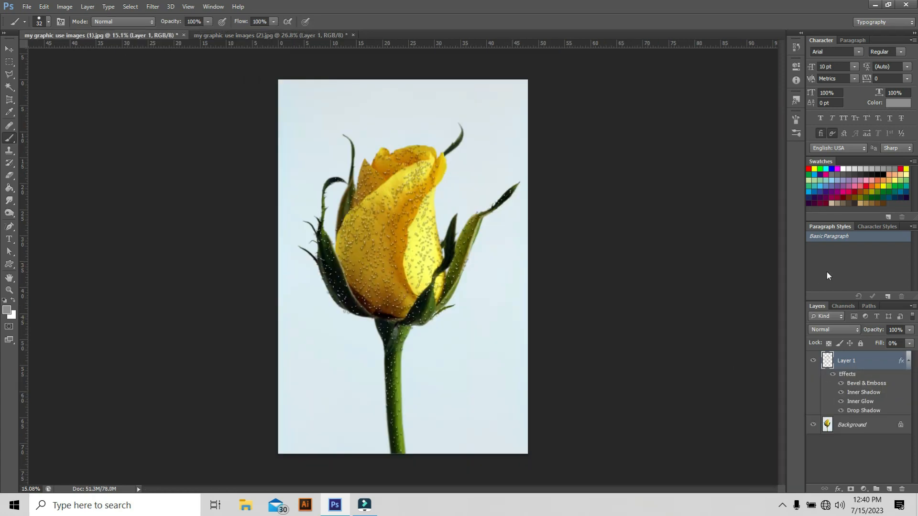
right_click(864, 364)
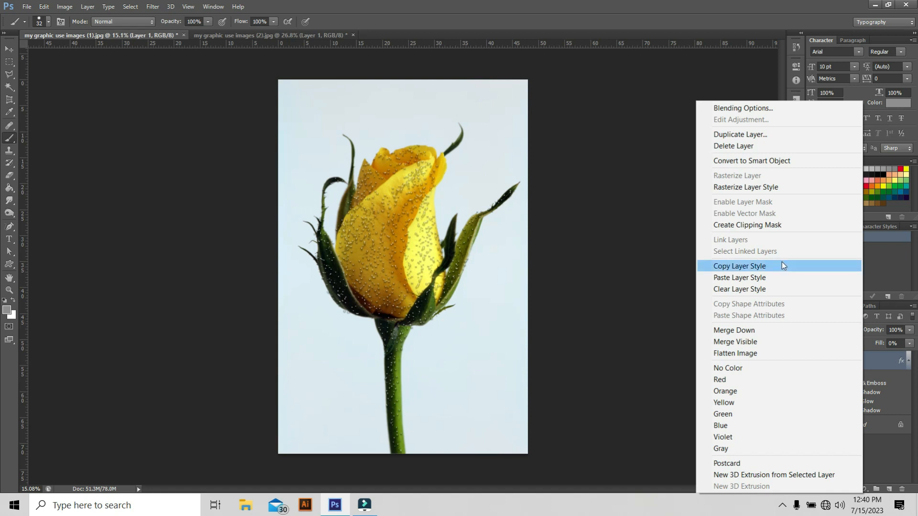
click(747, 267)
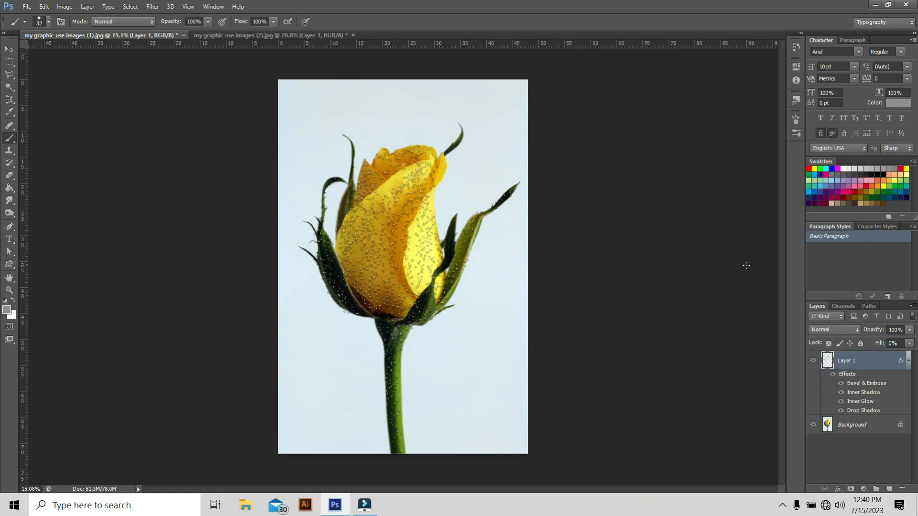
Step: Paste the copied layer style onto Layer 1 in the red flower vase photo
click(256, 36)
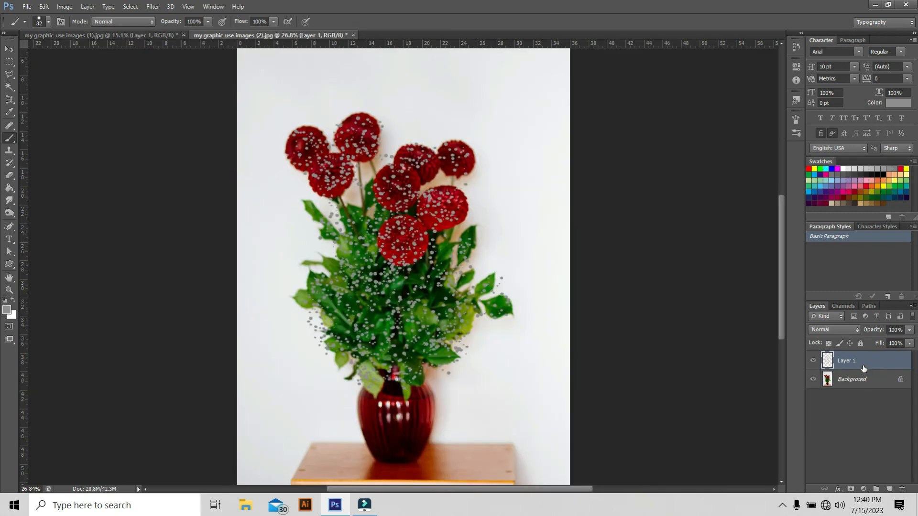
right_click(861, 362)
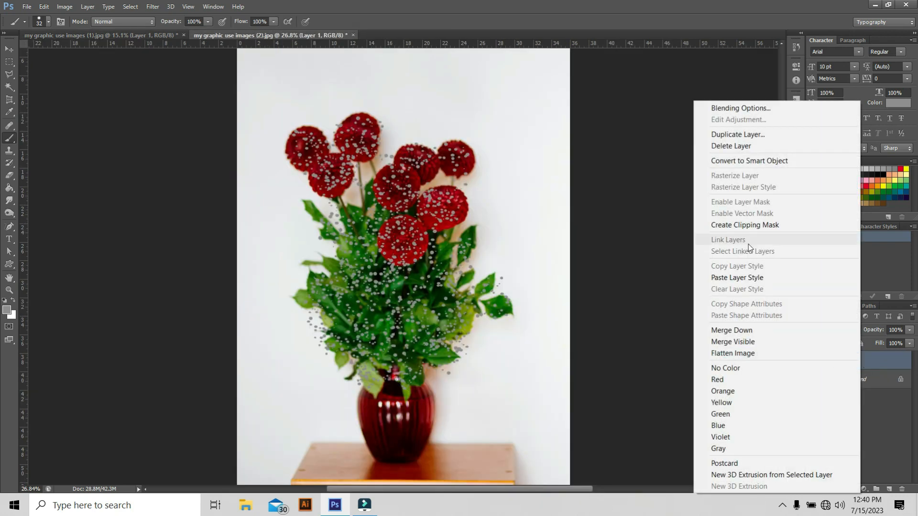
click(744, 282)
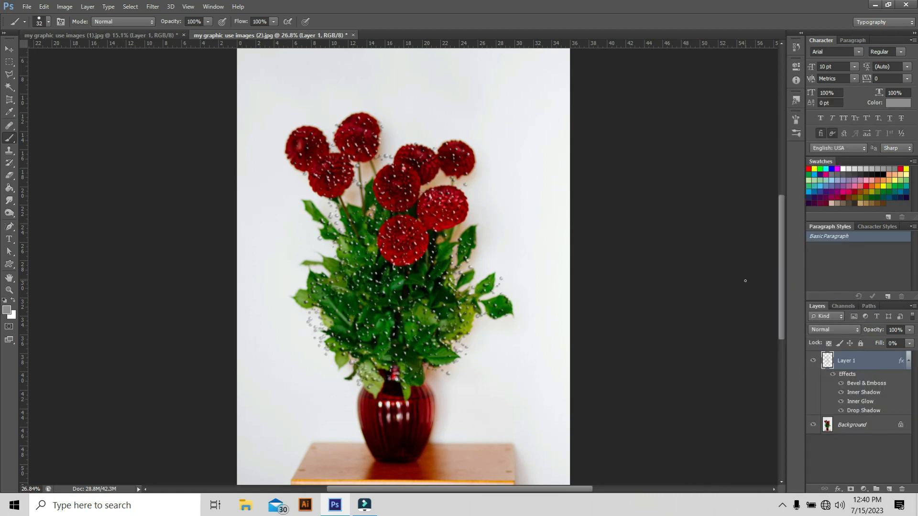
scroll(424, 312, up, 1)
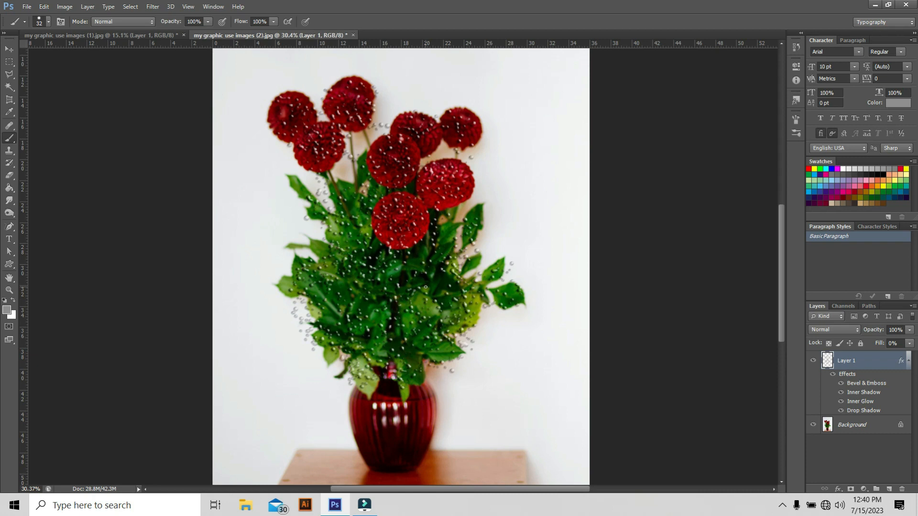